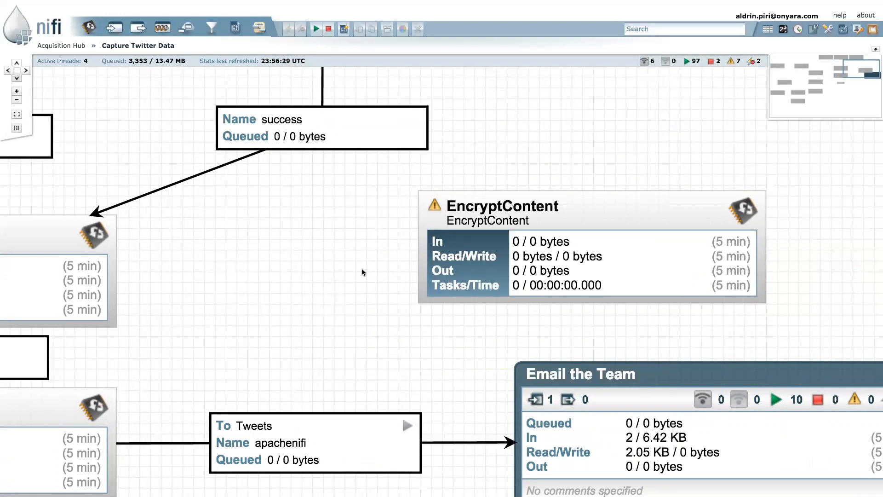
Connect EvaluateJsonPath to EncryptContent using the matched relationship
{"action": "left_click_drag", "start_coordinate": [321, 283], "coordinate": [381, 297]}
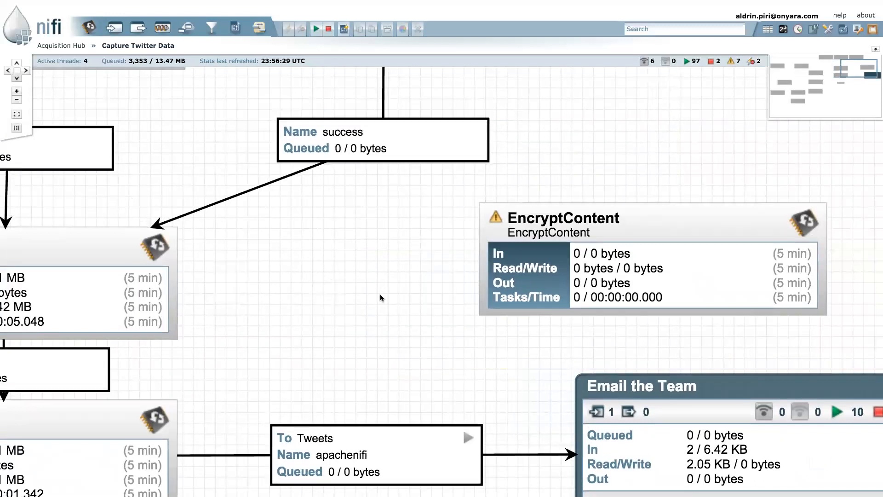
{"action": "left_click_drag", "start_coordinate": [380, 295], "coordinate": [433, 322]}
{"action": "left_click_drag", "start_coordinate": [68, 312], "coordinate": [593, 324]}
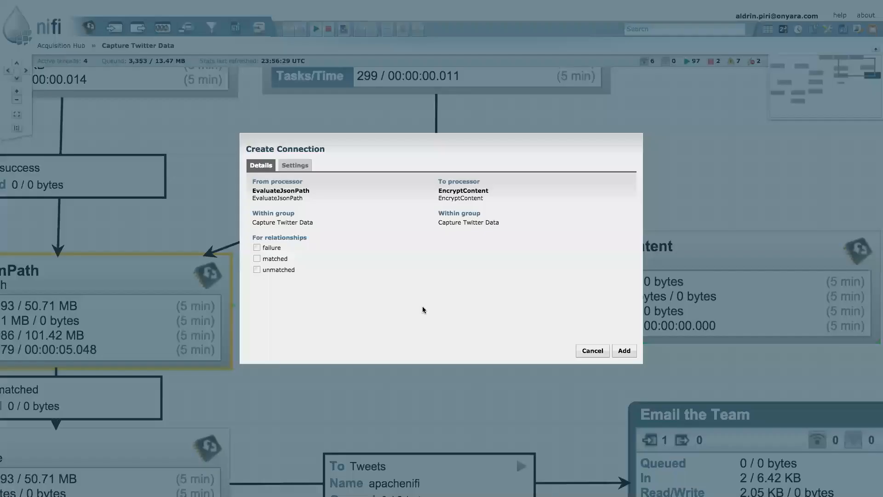
{"action": "left_click", "coordinate": [257, 258]}
{"action": "left_click", "coordinate": [623, 351]}
Refresh the flow statistics to show 693 queued, and move EncryptContent further right
{"action": "left_click_drag", "start_coordinate": [588, 377], "coordinate": [434, 379]}
{"action": "right_click", "coordinate": [434, 378]}
{"action": "left_click", "coordinate": [455, 385]}
{"action": "left_click_drag", "start_coordinate": [450, 340], "coordinate": [510, 331]}
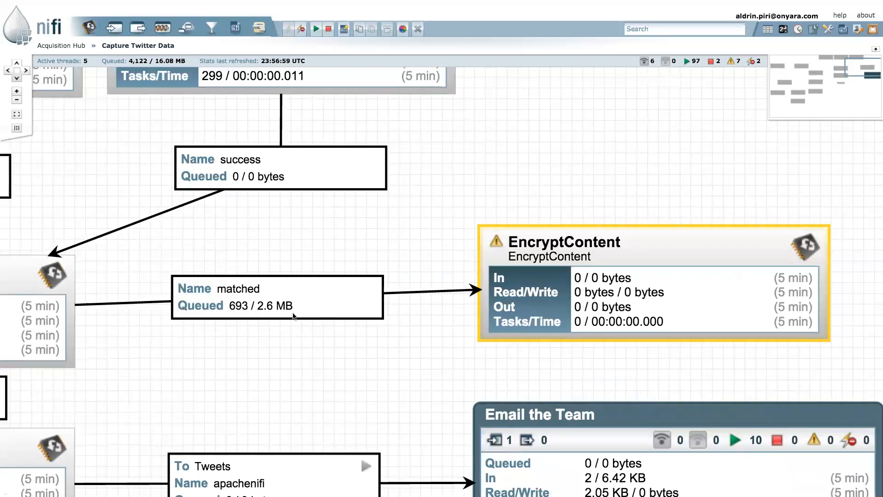
{"action": "left_click_drag", "start_coordinate": [550, 172], "coordinate": [356, 174]}
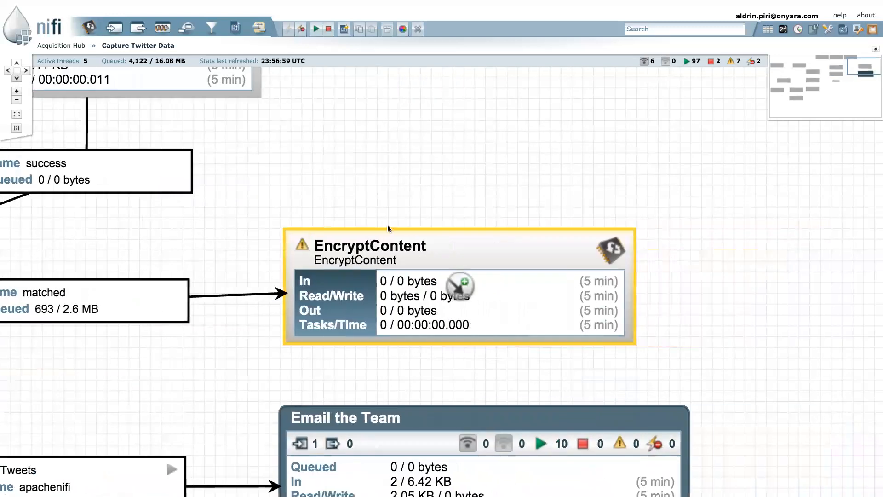
Open EncryptContent's properties and keep MD5_128AES as the encryption algorithm
{"action": "right_click", "coordinate": [392, 251]}
{"action": "left_click", "coordinate": [419, 263]}
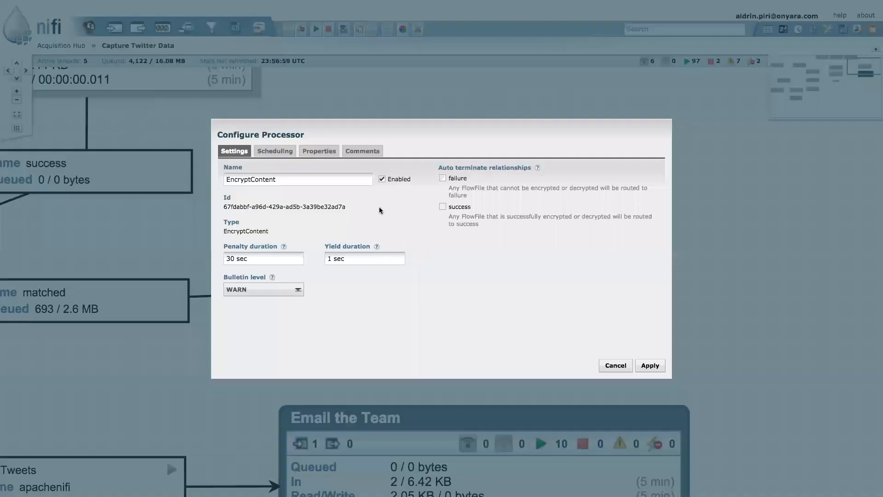
{"action": "left_click", "coordinate": [331, 156]}
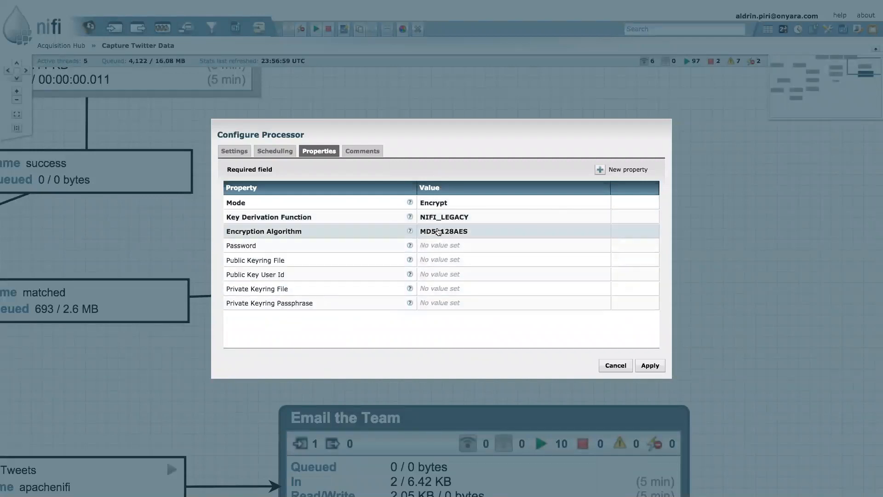
{"action": "key", "text": "ctrl+plus"}
{"action": "key", "text": "ctrl+plus"}
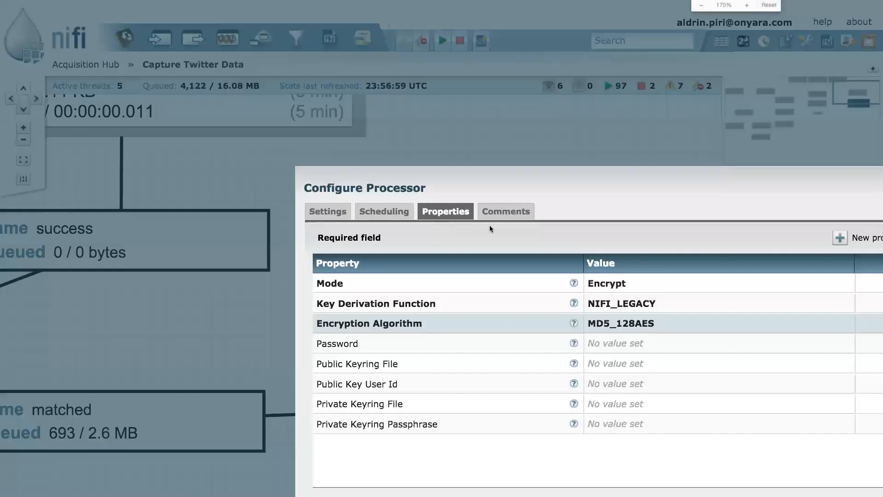
{"action": "left_click", "coordinate": [631, 325]}
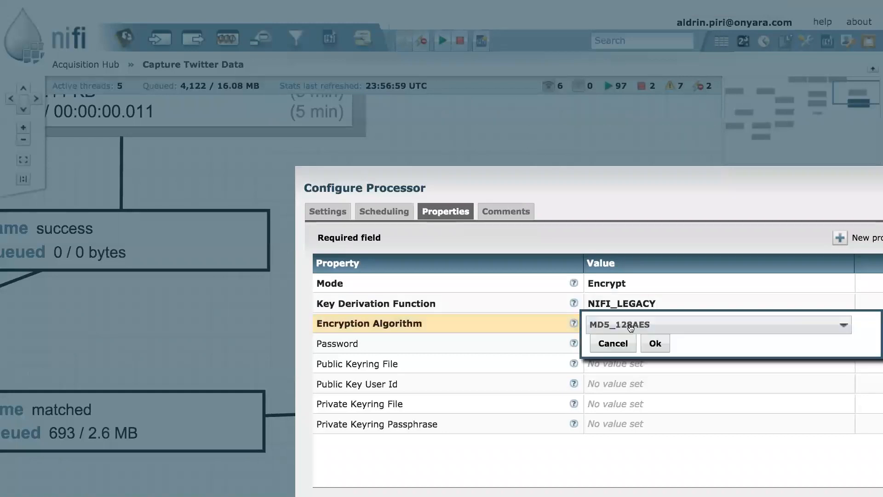
{"action": "left_click", "coordinate": [629, 325]}
{"action": "left_click", "coordinate": [630, 325]}
{"action": "left_click", "coordinate": [619, 344]}
Enter a Password value for EncryptContent and apply the configuration
{"action": "left_click", "coordinate": [620, 344]}
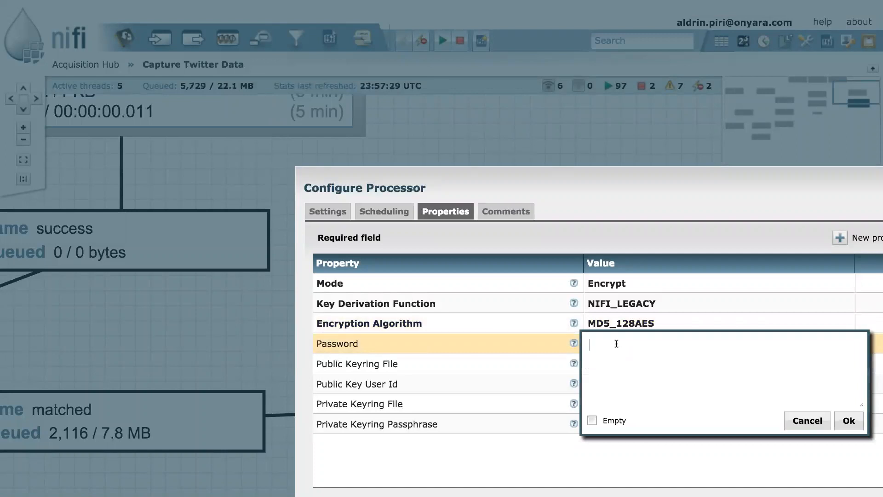
{"action": "type", "text": "secret"}
{"action": "left_click", "coordinate": [849, 420]}
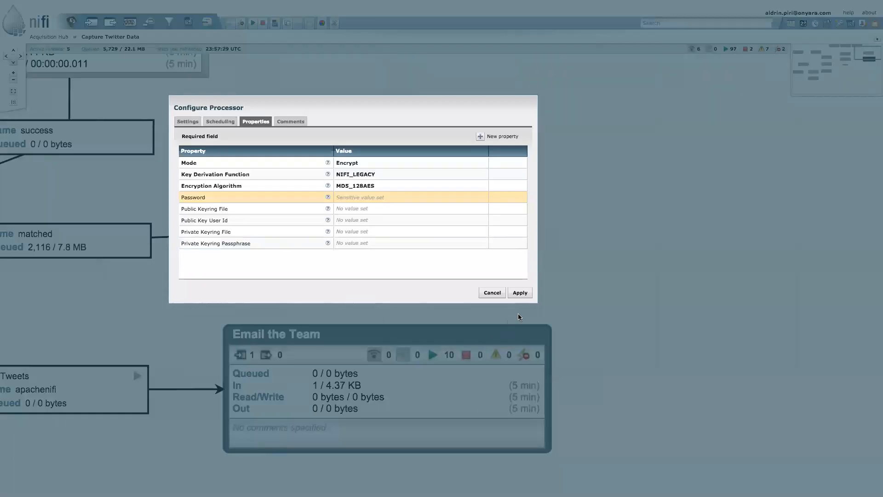
{"action": "left_click", "coordinate": [521, 293]}
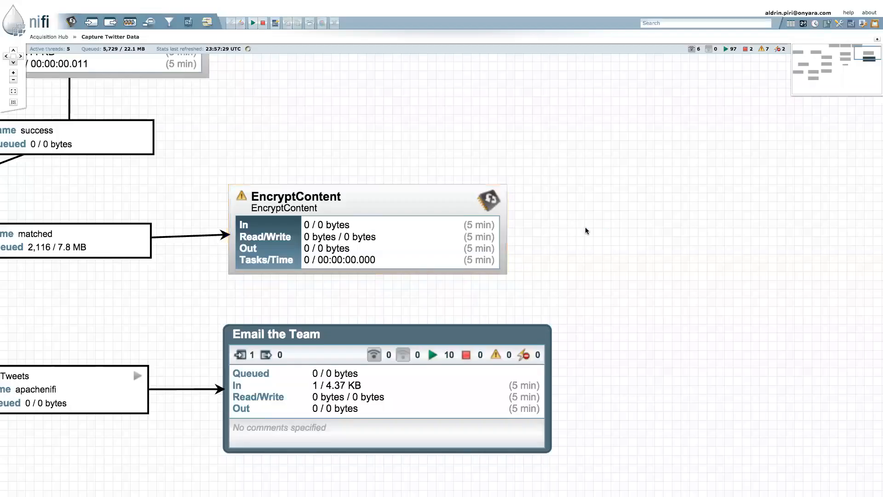
Shift EncryptContent about 96 px to the right on the canvas
{"action": "left_click_drag", "start_coordinate": [585, 228], "coordinate": [583, 247]}
{"action": "mouse_move", "coordinate": [365, 228]}
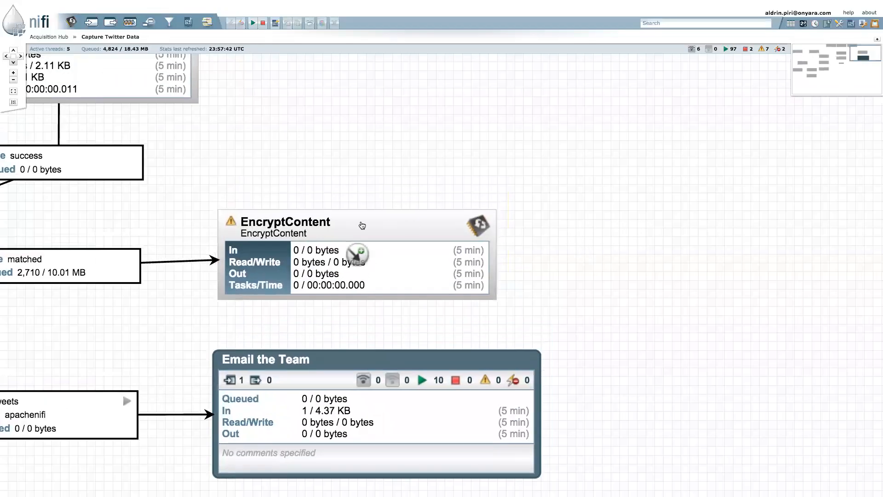
{"action": "left_click_drag", "start_coordinate": [368, 226], "coordinate": [411, 224]}
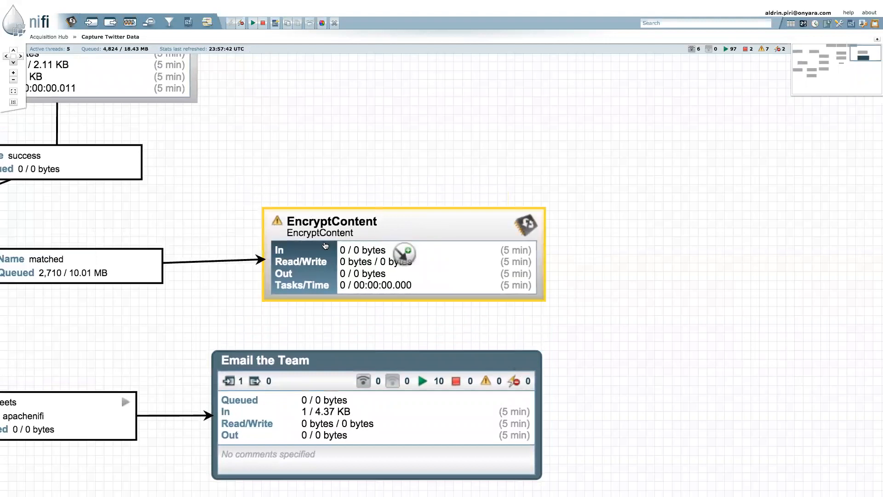
{"action": "mouse_move", "coordinate": [278, 226]}
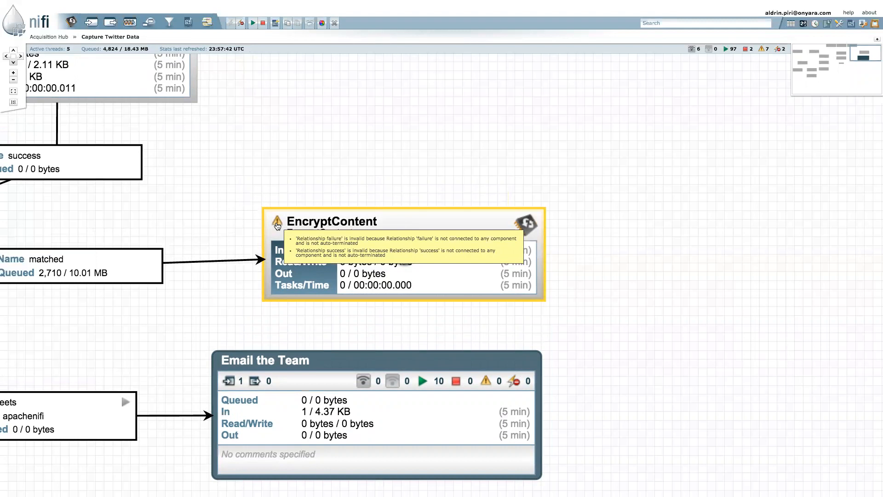
{"action": "scroll", "coordinate": [277, 225], "scroll_direction": "up", "scroll_amount": 1}
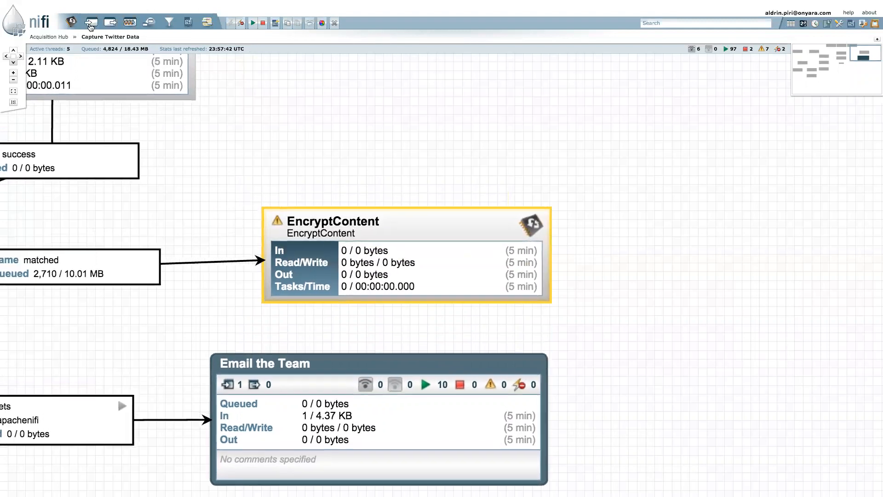
Add a PutKafka processor, found by searching 'kafka', to the right of EncryptContent
{"action": "left_click_drag", "start_coordinate": [72, 22], "coordinate": [765, 280]}
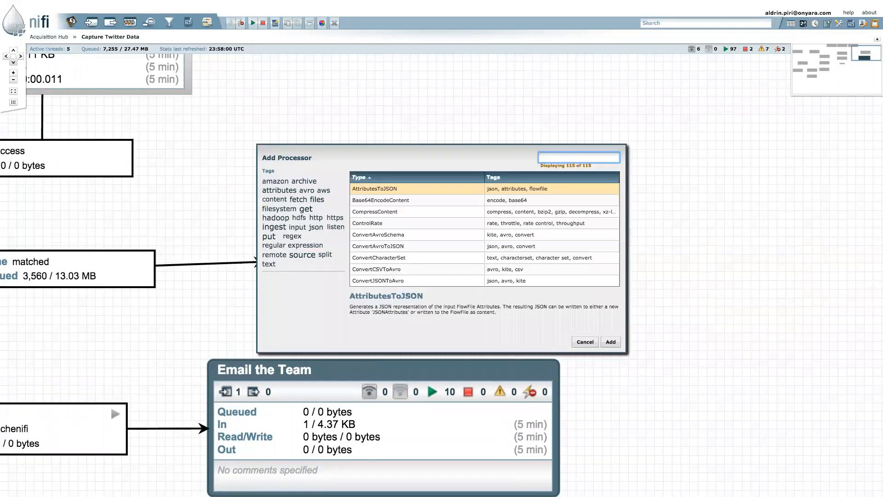
{"action": "type", "text": "kafka"}
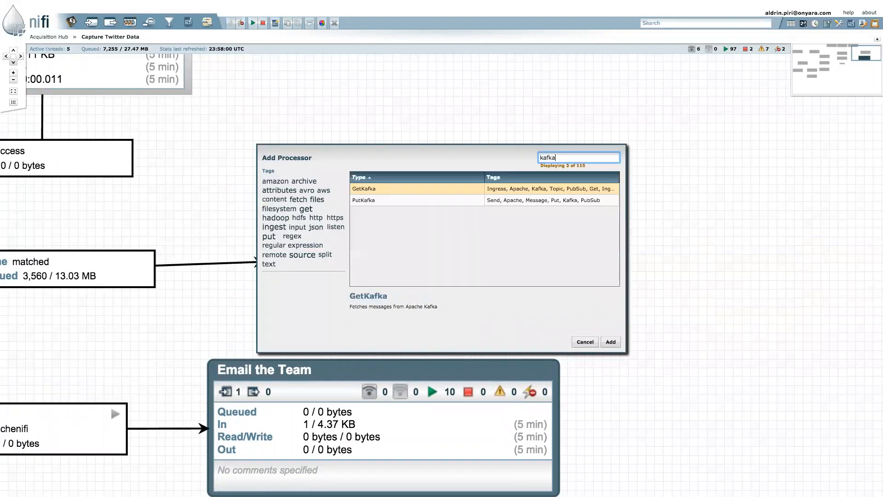
{"action": "left_click", "coordinate": [463, 202]}
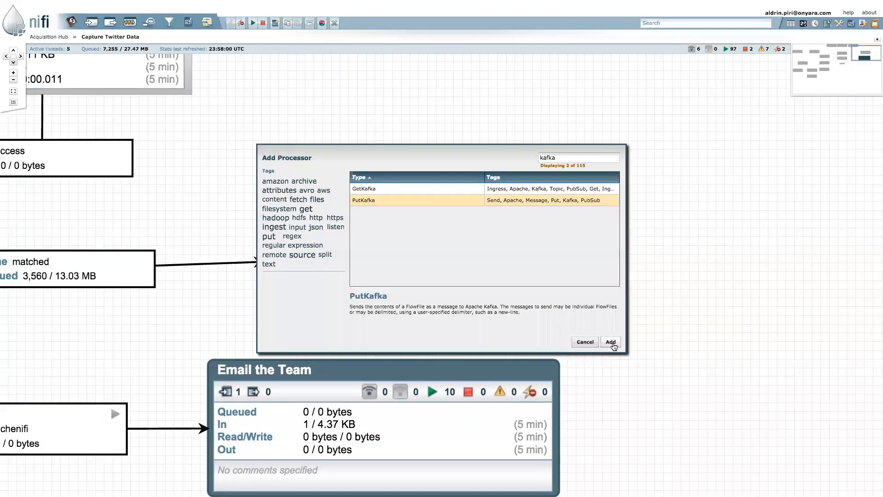
{"action": "left_click", "coordinate": [614, 343]}
{"action": "left_click_drag", "start_coordinate": [622, 303], "coordinate": [597, 225]}
Connect EncryptContent's success relationship to PutKafka, then move PutKafka further right
{"action": "mouse_move", "coordinate": [294, 247]}
{"action": "left_click_drag", "start_coordinate": [237, 253], "coordinate": [559, 257]}
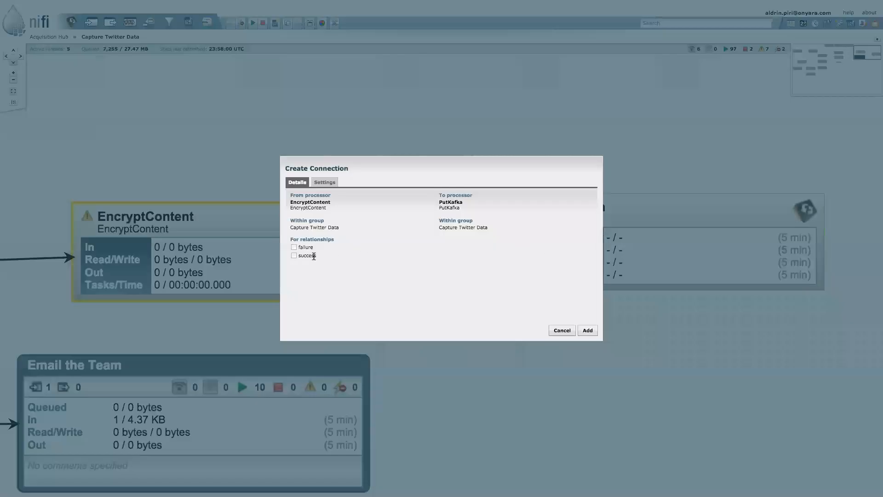
{"action": "left_click", "coordinate": [588, 330]}
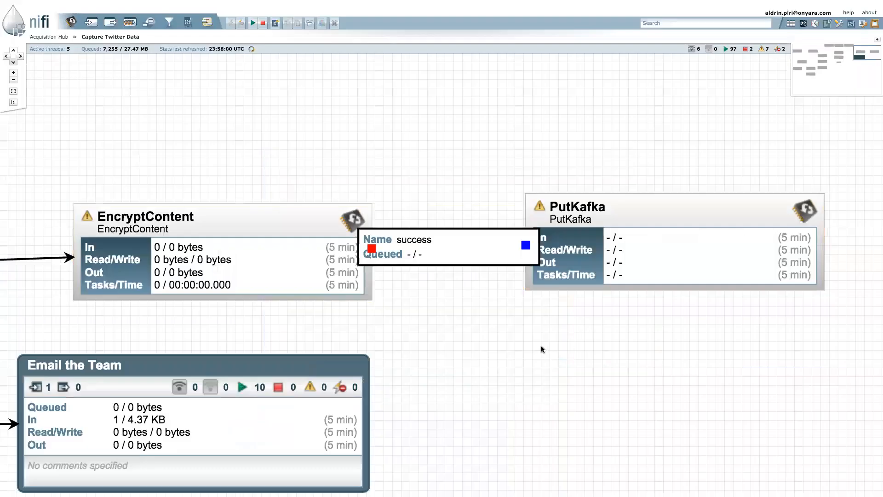
{"action": "left_click_drag", "start_coordinate": [562, 240], "coordinate": [706, 250]}
Loop EncryptContent's failure relationship back onto itself with an arched bend
{"action": "left_click_drag", "start_coordinate": [269, 246], "coordinate": [257, 216]}
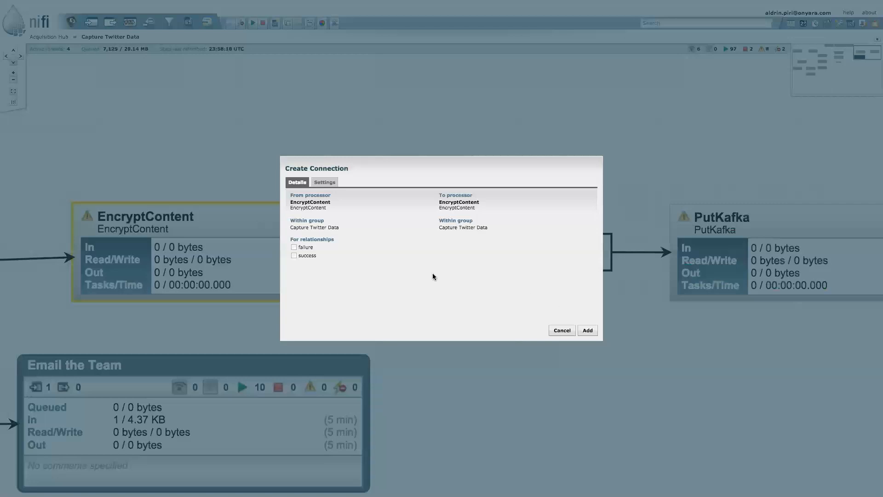
{"action": "left_click", "coordinate": [589, 330]}
{"action": "left_click_drag", "start_coordinate": [465, 228], "coordinate": [483, 133]}
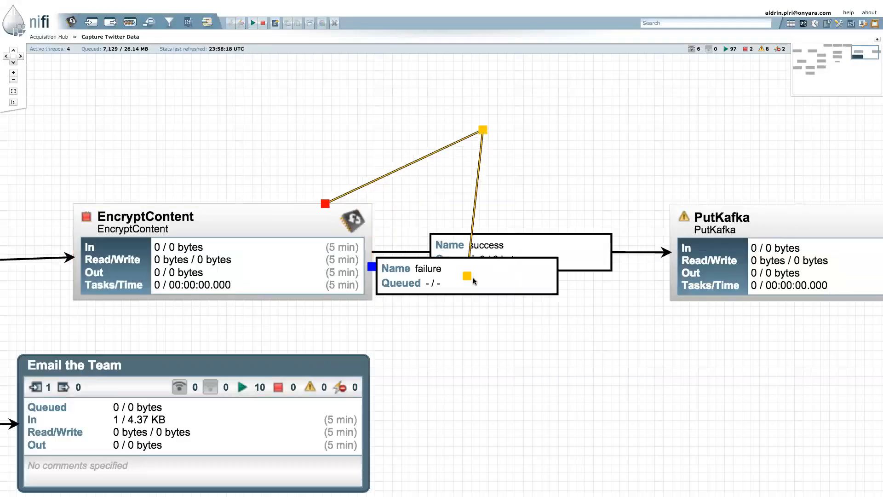
{"action": "double_click", "coordinate": [478, 171]}
{"action": "left_click_drag", "start_coordinate": [491, 277], "coordinate": [513, 178]}
{"action": "left_click", "coordinate": [630, 190]}
Refresh the flow statistics and review EncryptContent and PutKafka
{"action": "right_click", "coordinate": [630, 190]}
{"action": "right_click", "coordinate": [625, 174]}
{"action": "left_click", "coordinate": [643, 177]}
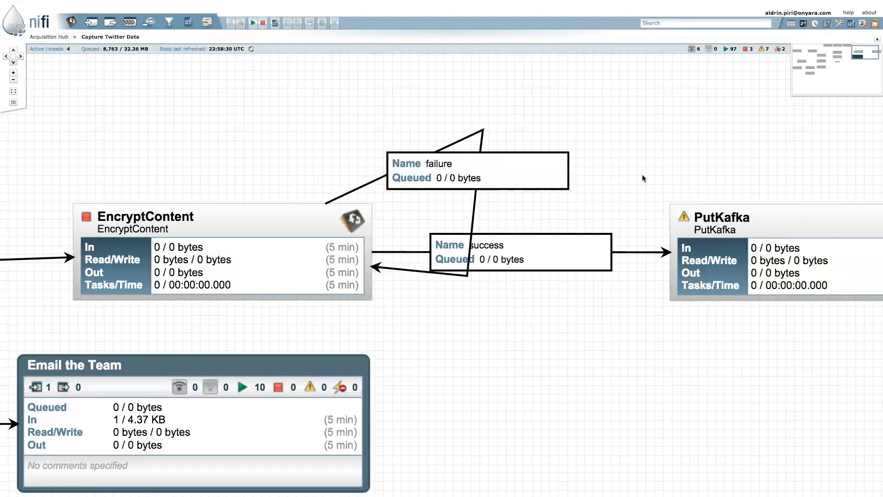
{"action": "left_click_drag", "start_coordinate": [642, 176], "coordinate": [692, 177]}
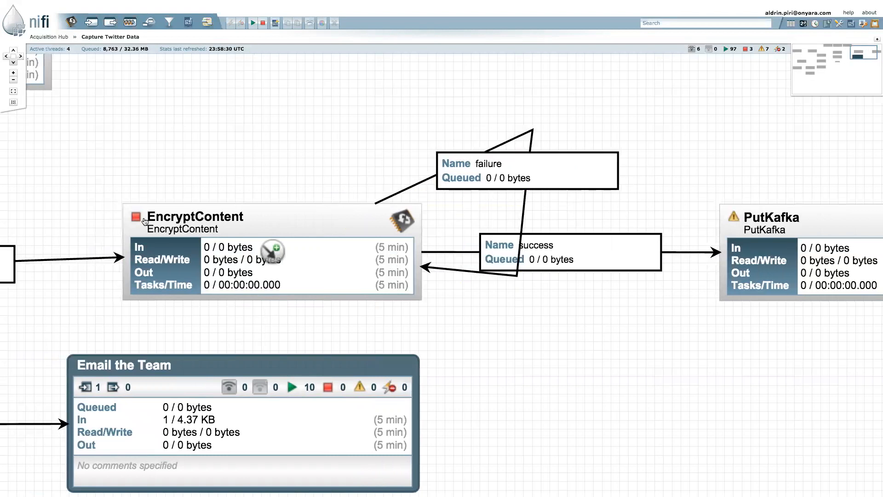
{"action": "scroll", "coordinate": [146, 221], "scroll_direction": "up", "scroll_amount": 2}
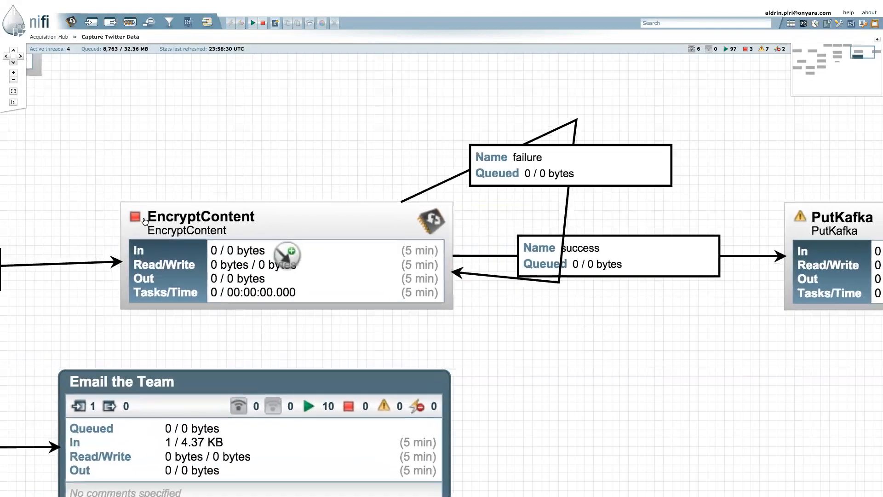
{"action": "scroll", "coordinate": [145, 221], "scroll_direction": "up", "scroll_amount": 1}
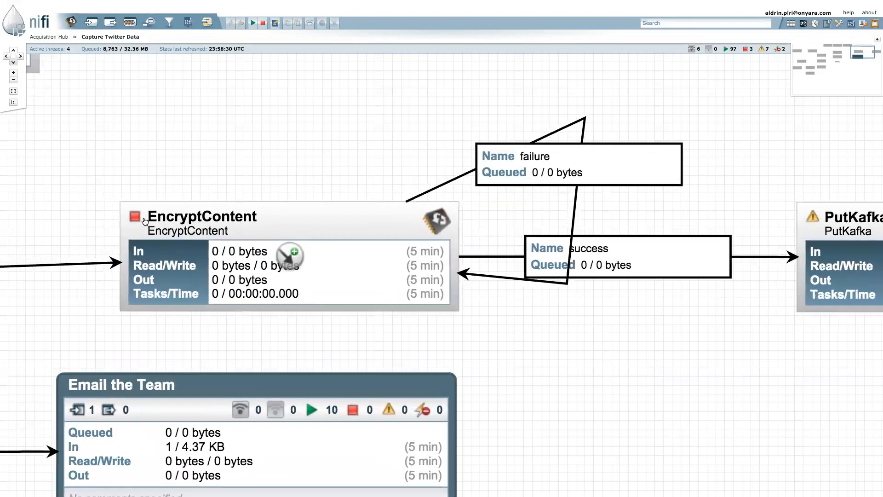
{"action": "left_click", "coordinate": [144, 221]}
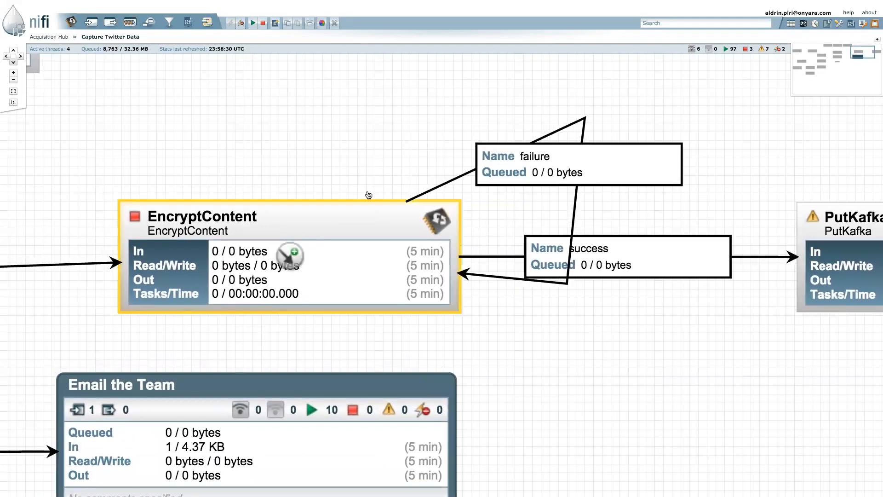
{"action": "left_click_drag", "start_coordinate": [291, 151], "coordinate": [279, 144]}
{"action": "left_click_drag", "start_coordinate": [690, 202], "coordinate": [544, 192]}
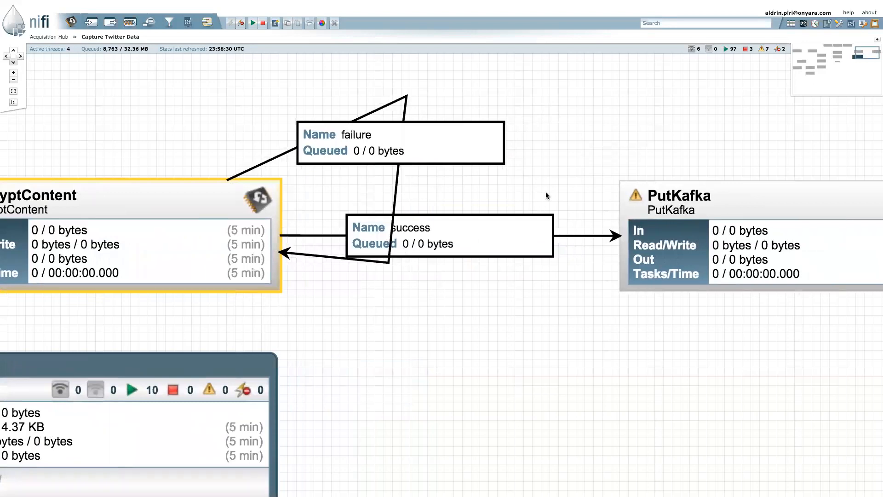
{"action": "mouse_move", "coordinate": [634, 196]}
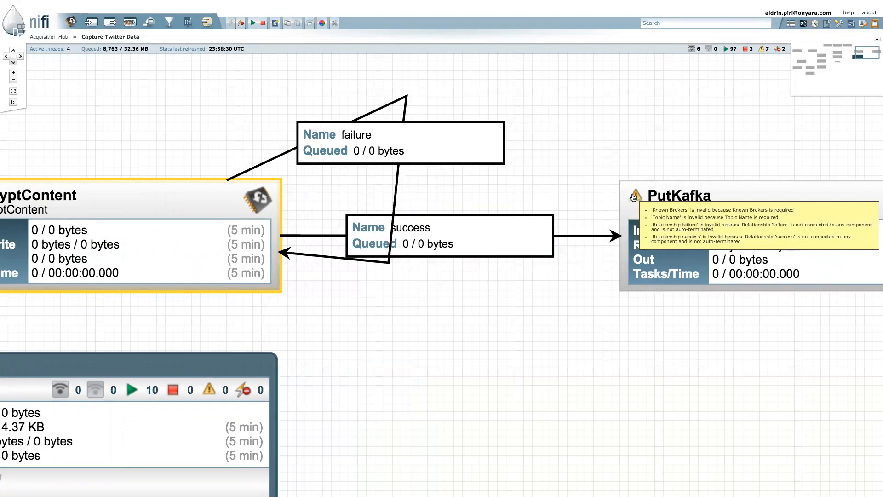
Give the success connection 10 sec FlowFile expiration and the NewestFlowFileFirstPrioritizer prioritizer
{"action": "right_click", "coordinate": [543, 227]}
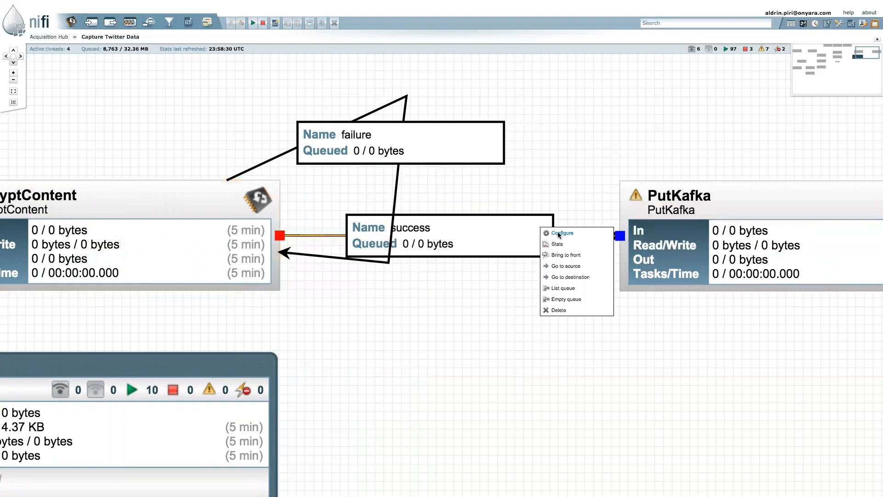
{"action": "left_click", "coordinate": [560, 233]}
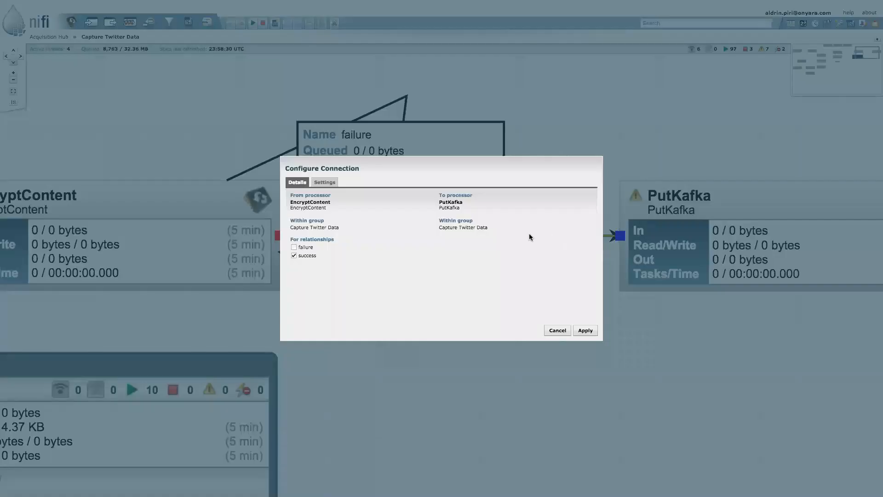
{"action": "key", "text": "ctrl+plus"}
{"action": "key", "text": "ctrl+plus"}
{"action": "key", "text": "ctrl+plus"}
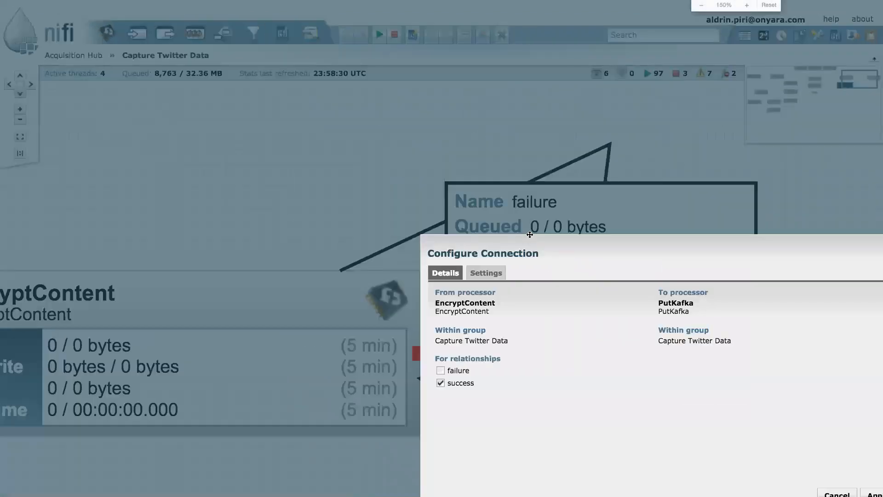
{"action": "left_click", "coordinate": [499, 276]}
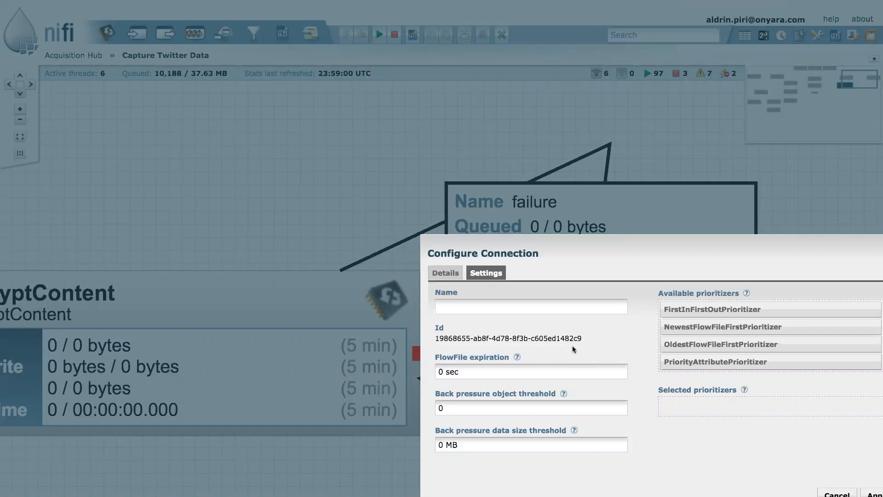
{"action": "left_click", "coordinate": [443, 371]}
{"action": "type", "text": "10"}
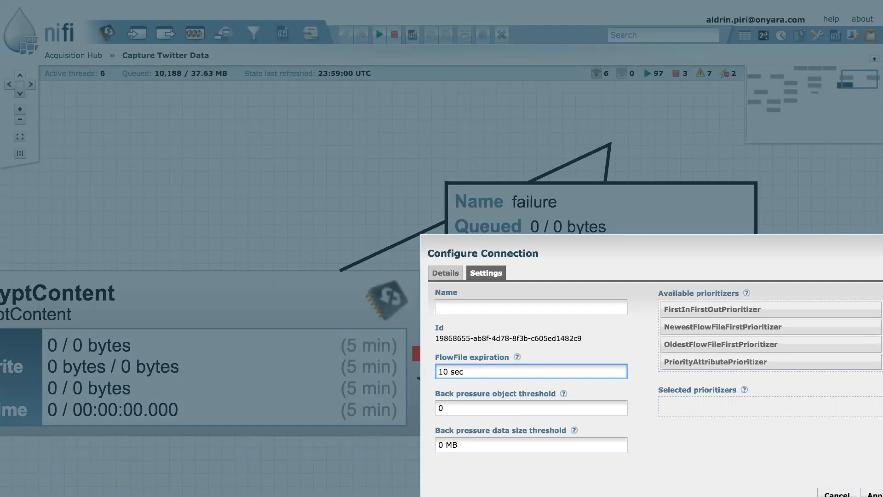
{"action": "left_click_drag", "start_coordinate": [723, 327], "coordinate": [723, 388]}
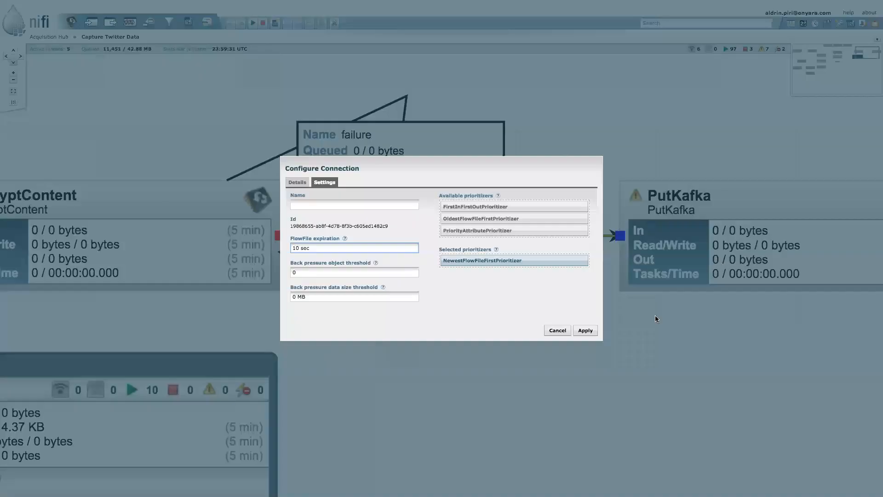
{"action": "left_click", "coordinate": [876, 494]}
Start the EncryptContent processor
{"action": "left_click_drag", "start_coordinate": [515, 322], "coordinate": [657, 360]}
{"action": "left_click", "coordinate": [384, 302]}
{"action": "left_click_drag", "start_coordinate": [251, 130], "coordinate": [653, 133]}
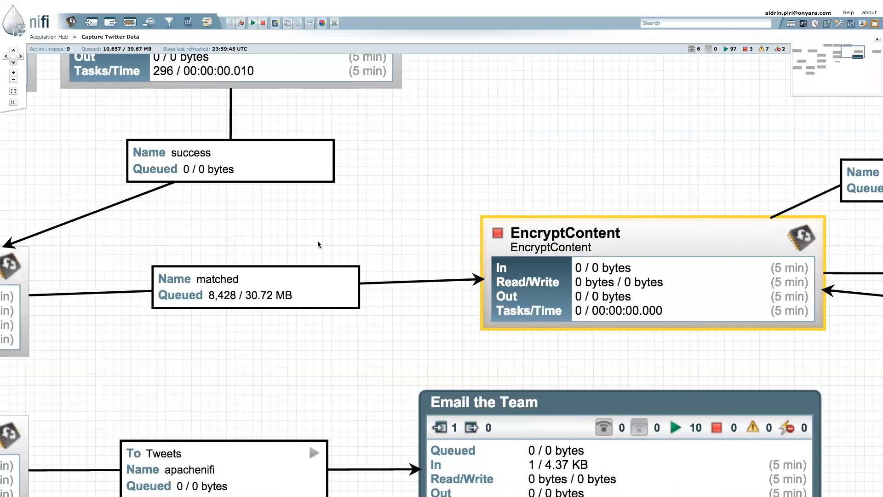
{"action": "left_click_drag", "start_coordinate": [474, 252], "coordinate": [361, 242]}
{"action": "left_click", "coordinate": [252, 23]}
Refresh the flow status to see 9,149 flowfiles queued toward PutKafka
{"action": "right_click", "coordinate": [370, 105]}
{"action": "left_click", "coordinate": [383, 111]}
{"action": "left_click_drag", "start_coordinate": [504, 143], "coordinate": [399, 127]}
{"action": "left_click_drag", "start_coordinate": [328, 128], "coordinate": [513, 121]}
{"action": "right_click", "coordinate": [398, 180]}
{"action": "left_click", "coordinate": [541, 165]}
{"action": "left_click_drag", "start_coordinate": [874, 325], "coordinate": [599, 344]}
{"action": "left_click_drag", "start_coordinate": [693, 335], "coordinate": [507, 345]}
{"action": "left_click_drag", "start_coordinate": [428, 354], "coordinate": [452, 357]}
{"action": "right_click", "coordinate": [628, 331]}
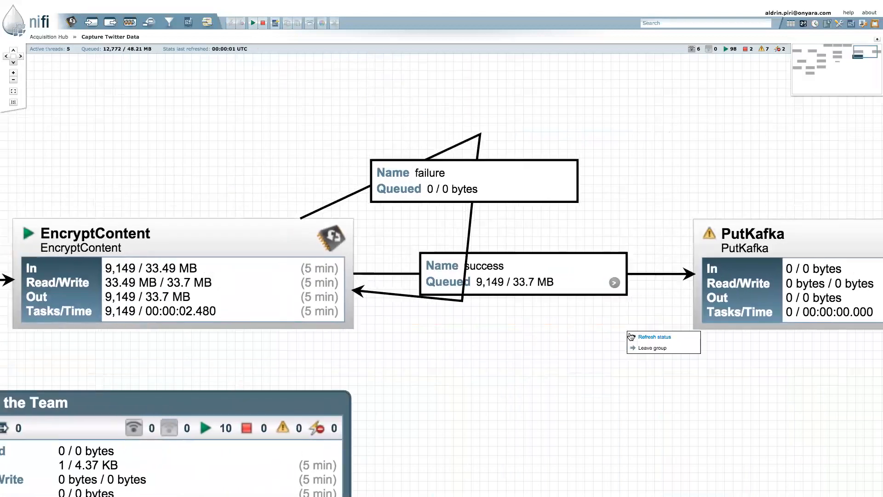